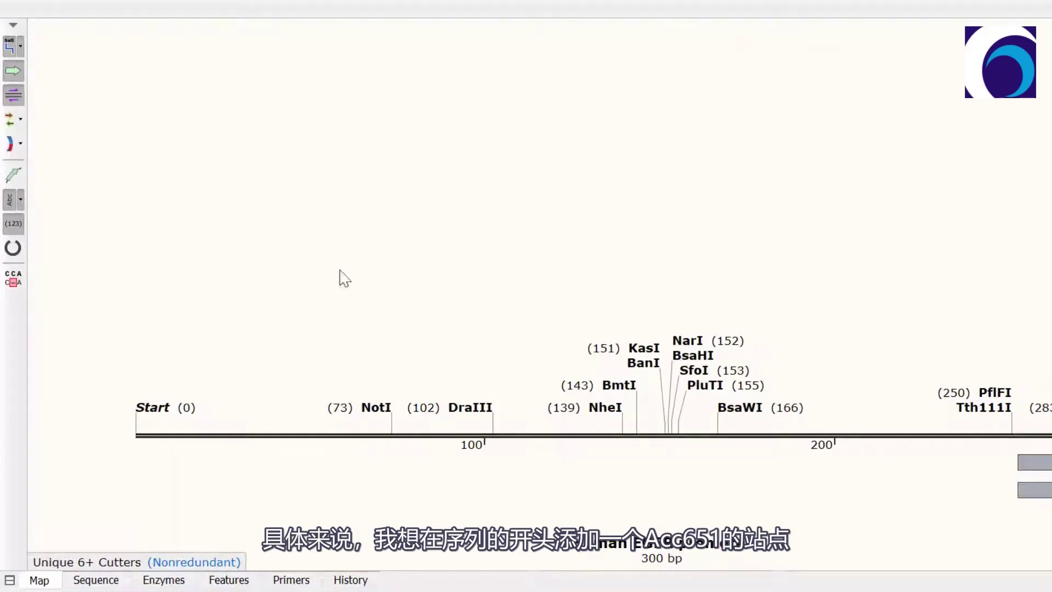
left_click(150, 414)
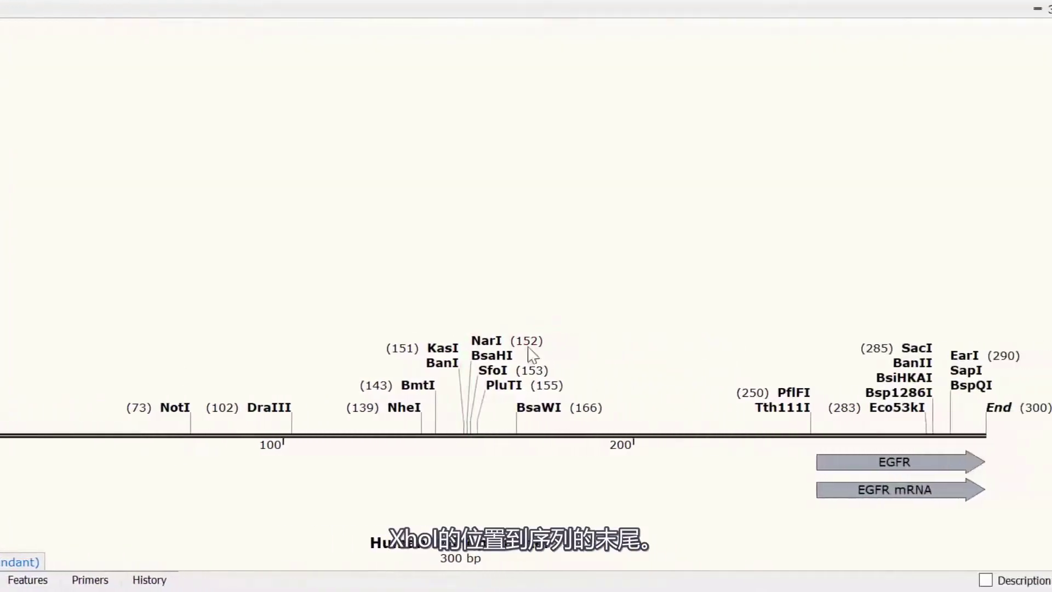
left_click(958, 411)
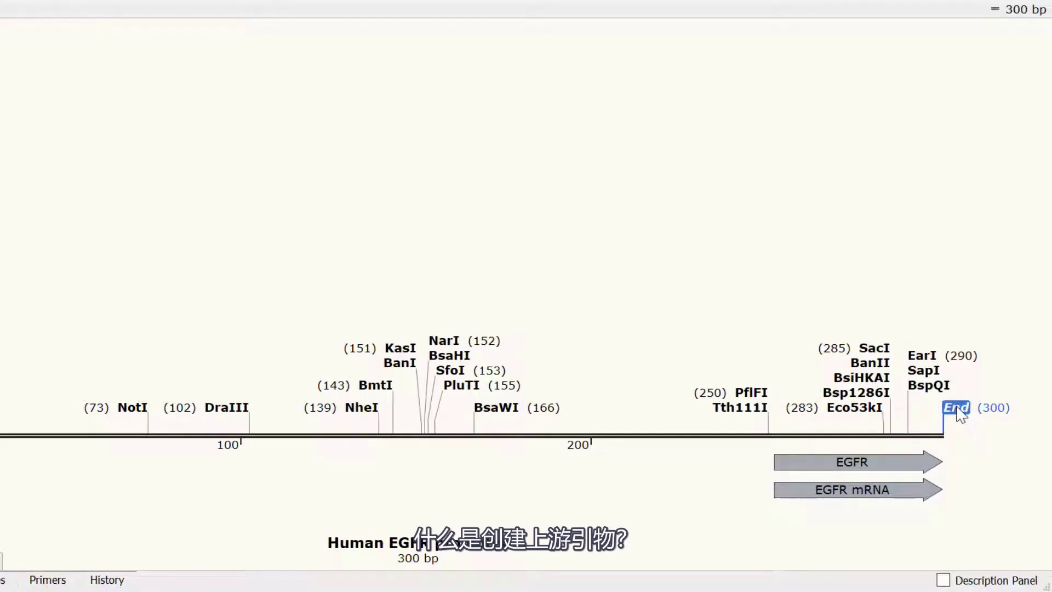
left_click(312, 261)
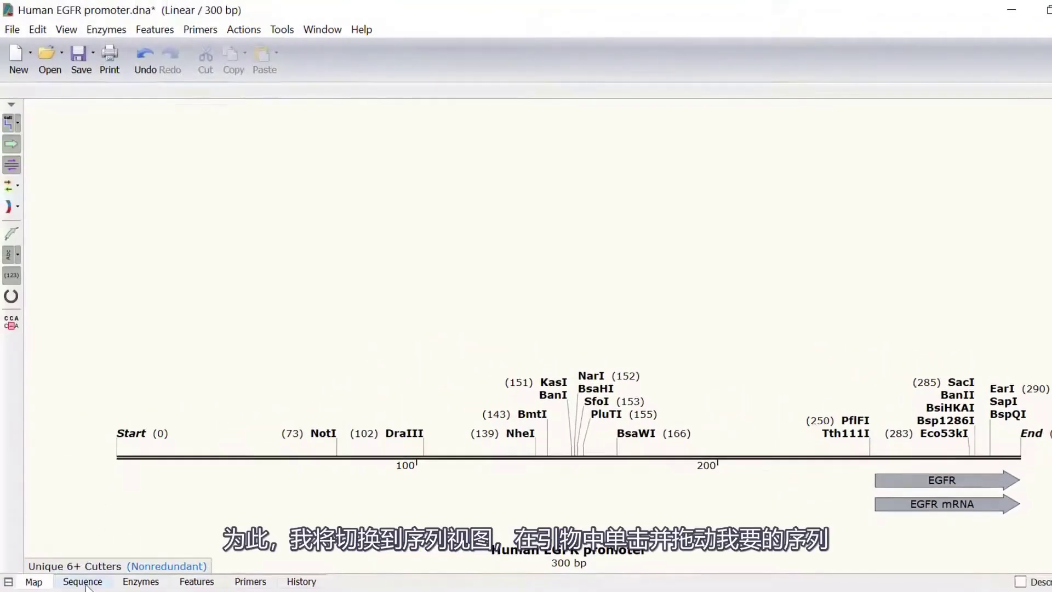
In the sequence view, select bases 1 to 17 of the promoter and start a new primer from the top strand.
left_click(84, 582)
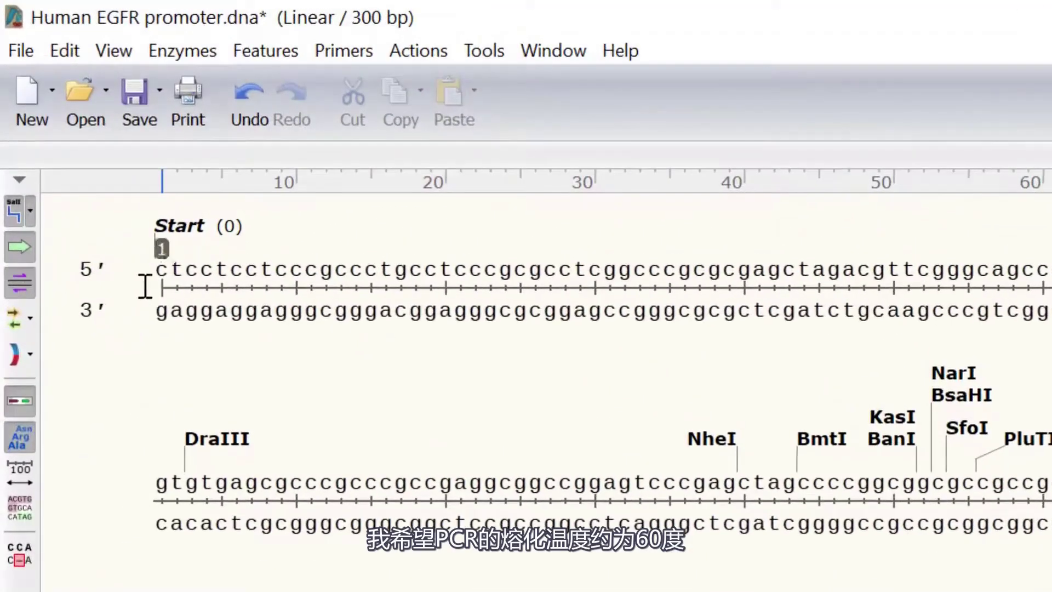
left_click(90, 164)
left_click_drag(155, 283, 414, 290)
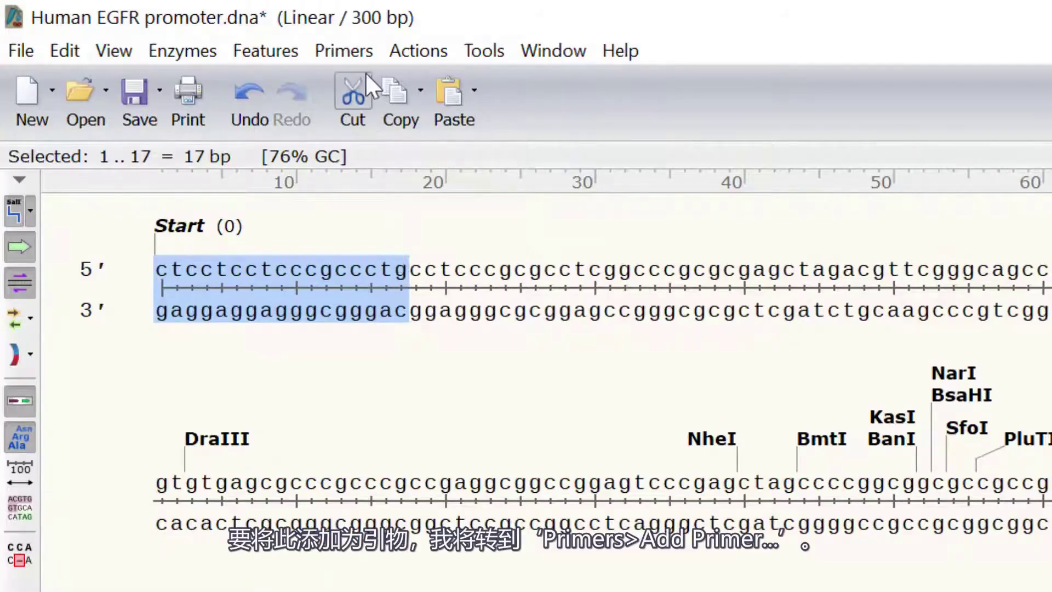
left_click(358, 58)
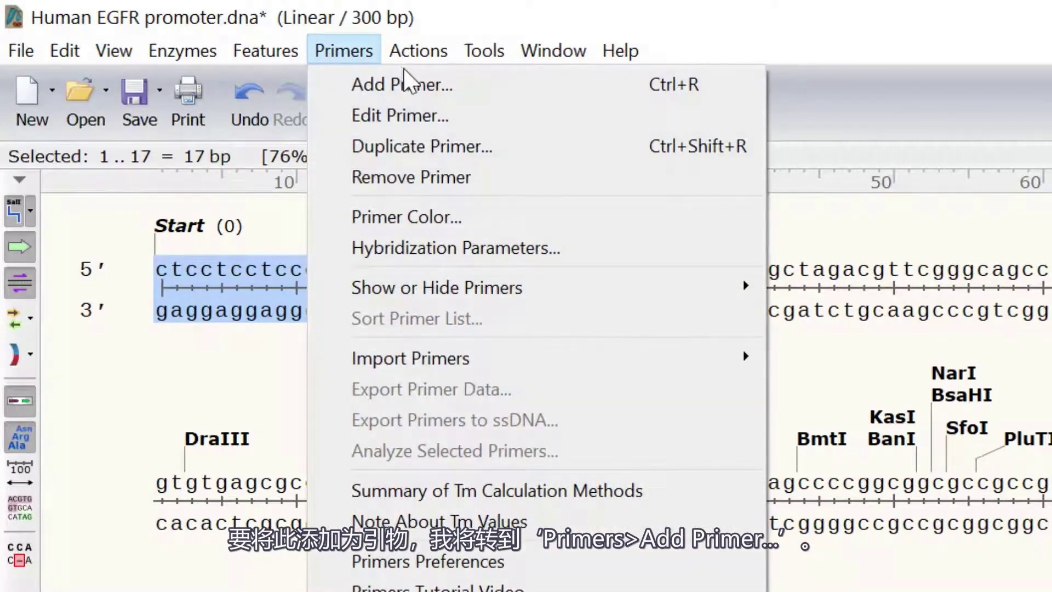
left_click(488, 83)
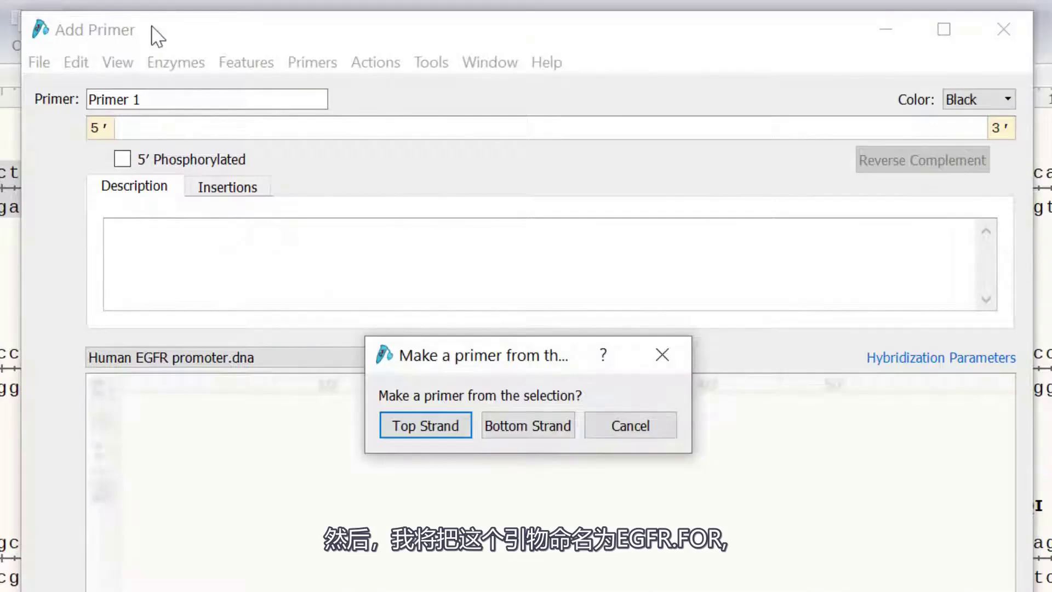
left_click(436, 422)
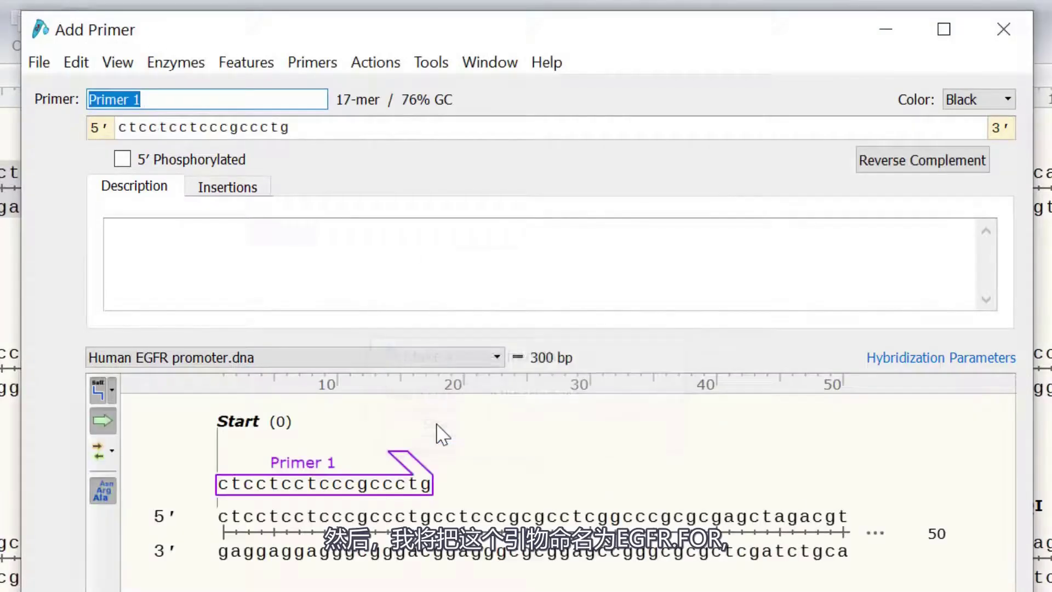
Name the new primer EGFR.FOR and describe it as "Primer to add Acc65I site".
type("EGFR.FOR")
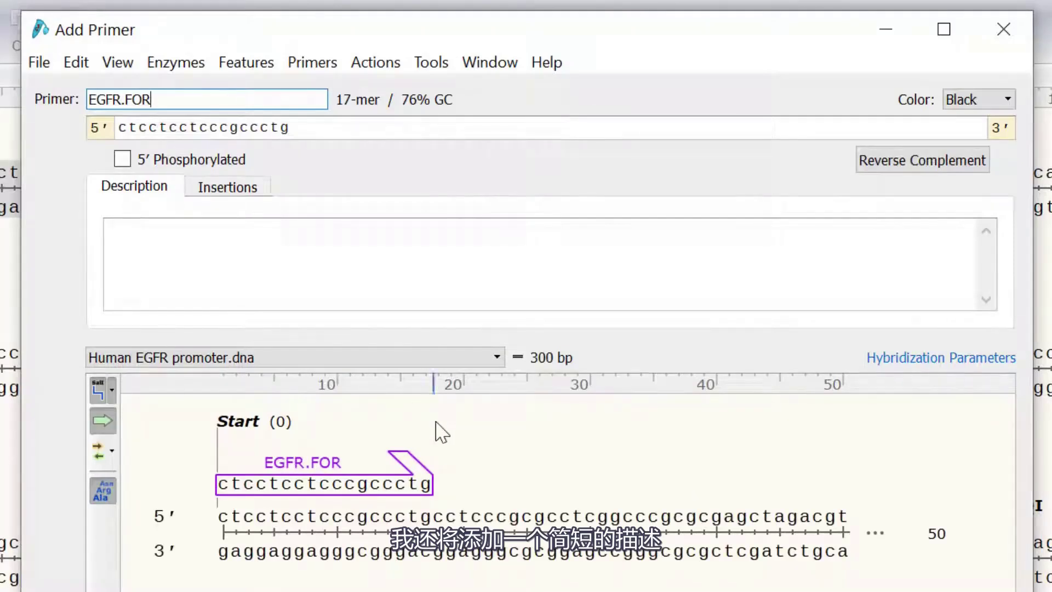
left_click(319, 238)
type("Primer to add Acc65I site")
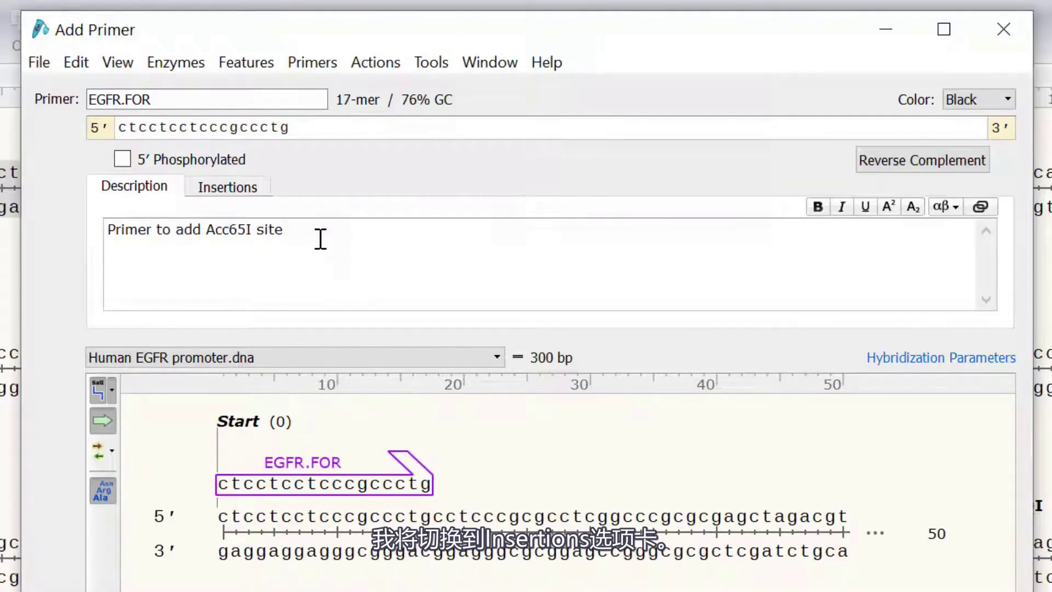
Insert the Acc65I restriction site GGTACC at the 5′ end of the EGFR.FOR primer.
left_click(239, 190)
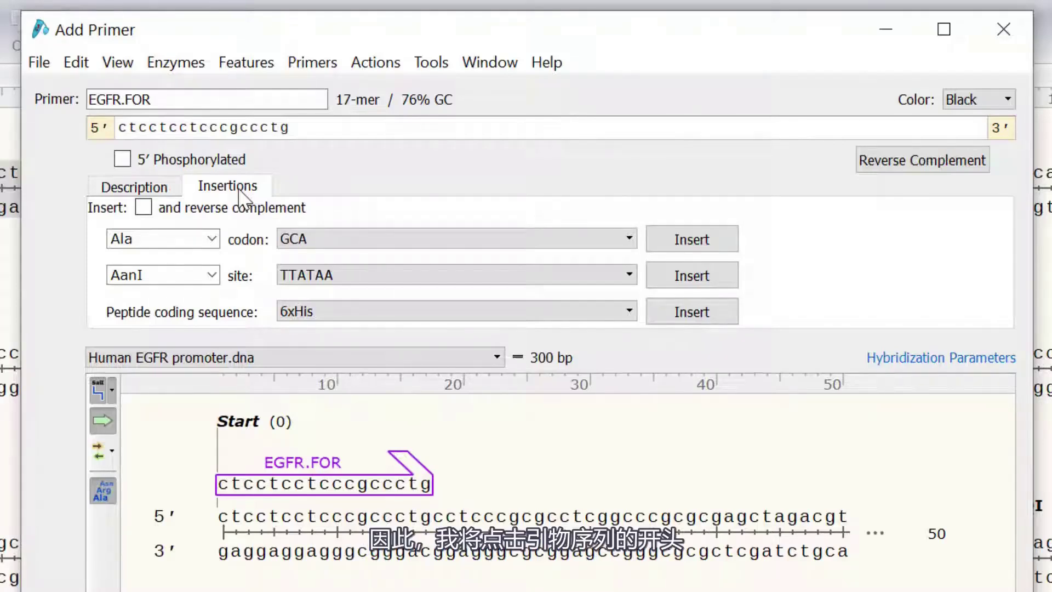
left_click(118, 128)
left_click(212, 274)
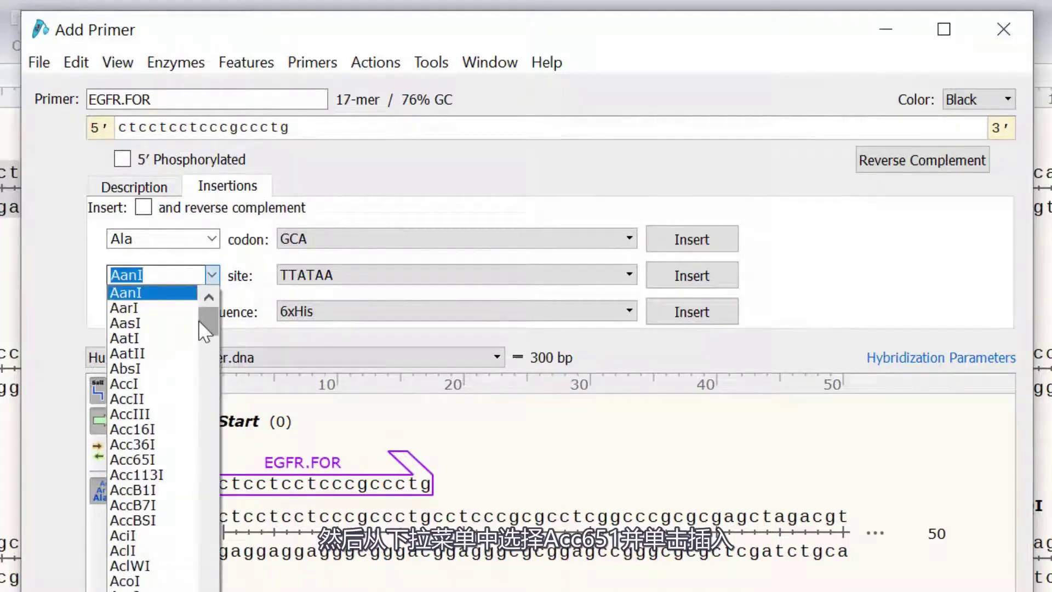
left_click(174, 465)
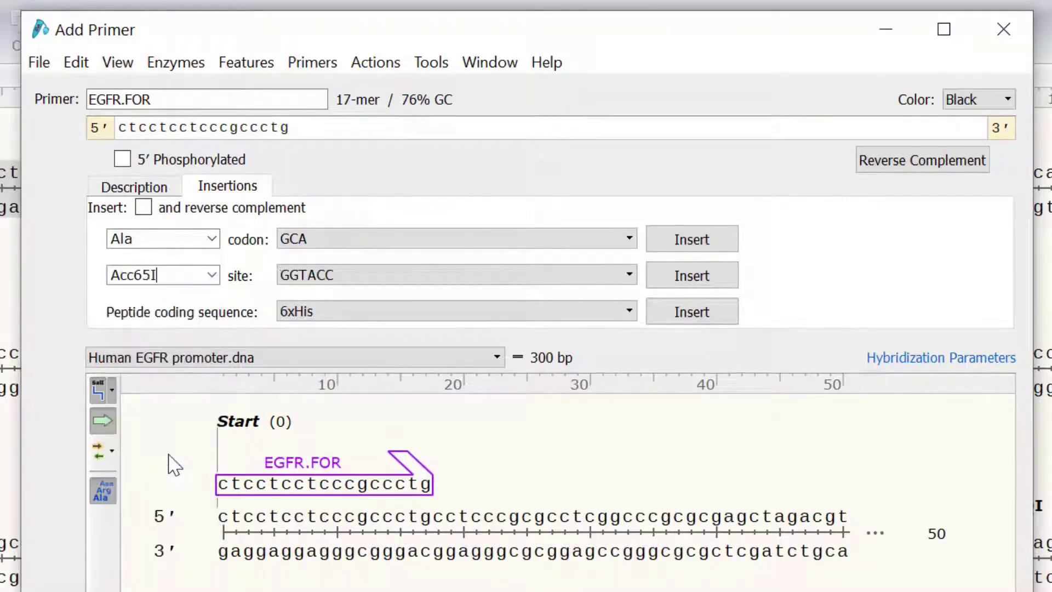
left_click(707, 277)
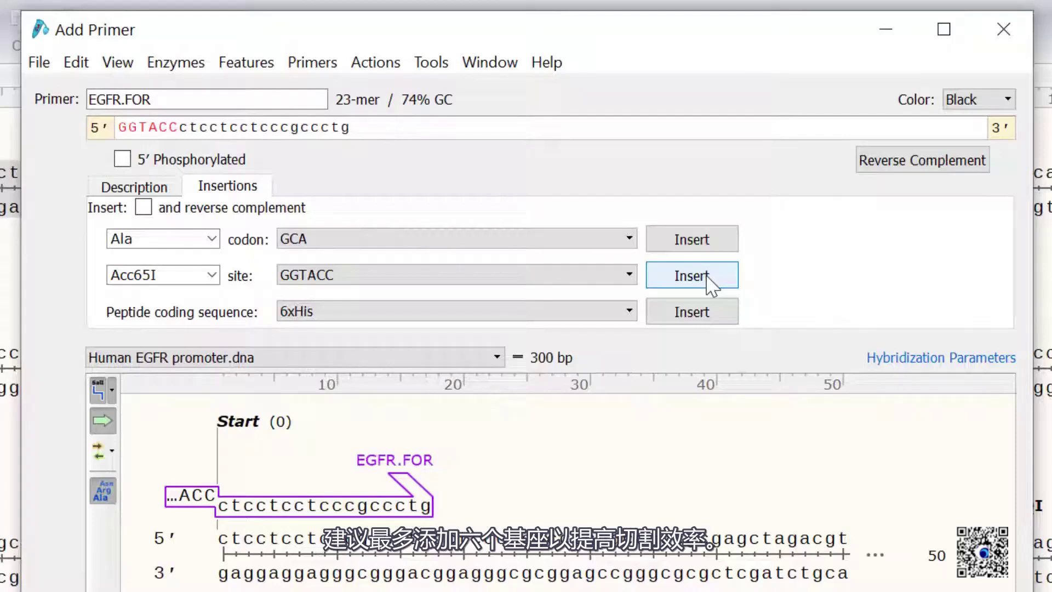
Add the bases TAAGCA before the Acc65I site at the primer's 5′ end and add the primer to the template.
left_click(122, 128)
type("TAA")
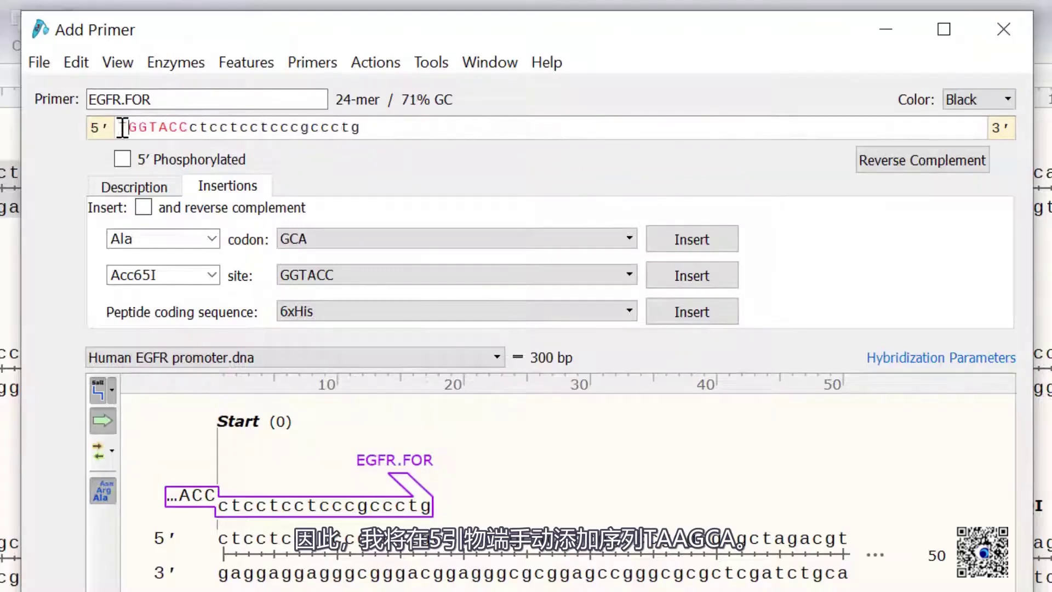
type("GC")
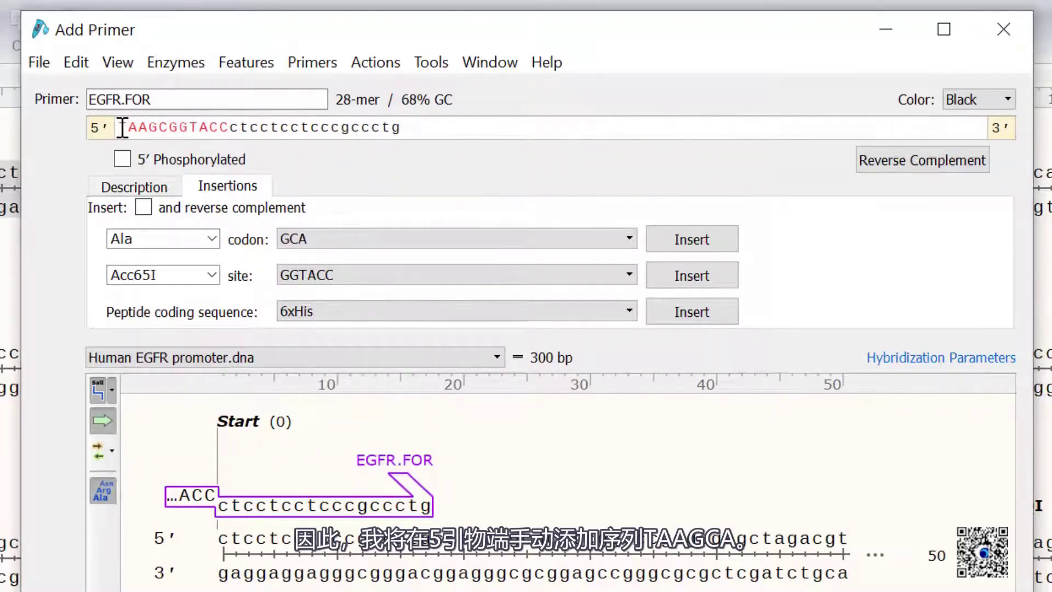
type("A")
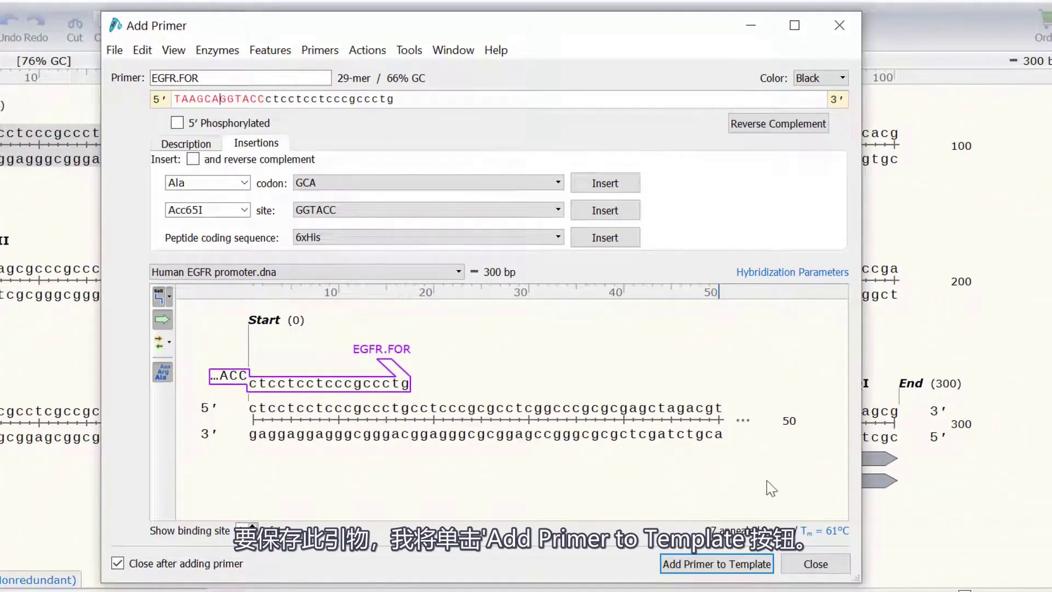
left_click(761, 564)
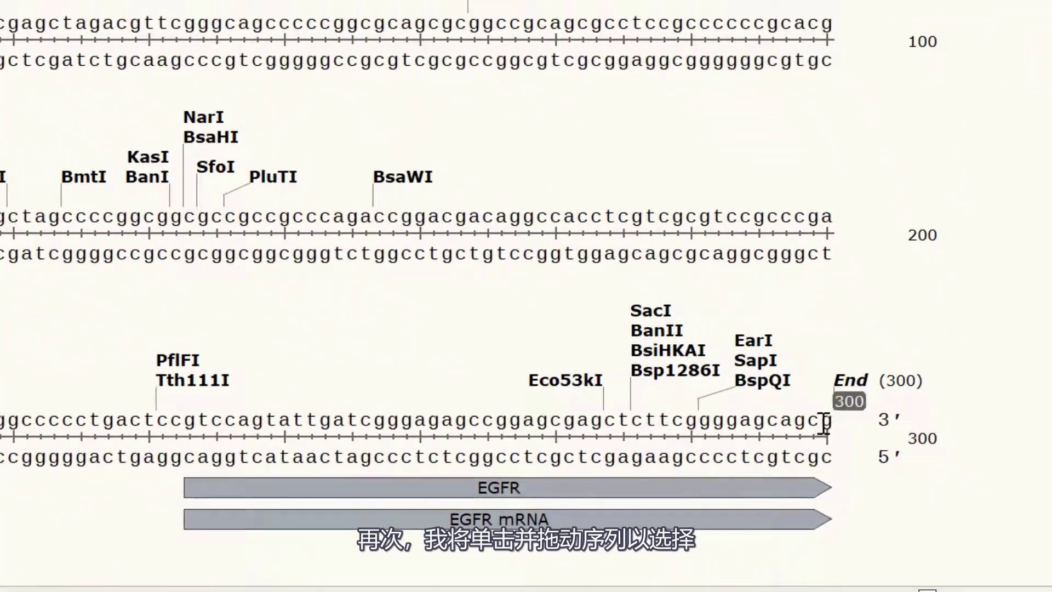
Select bases 284 to 300 at the end of the sequence and start a new primer from the bottom strand.
left_click_drag(830, 425, 605, 449)
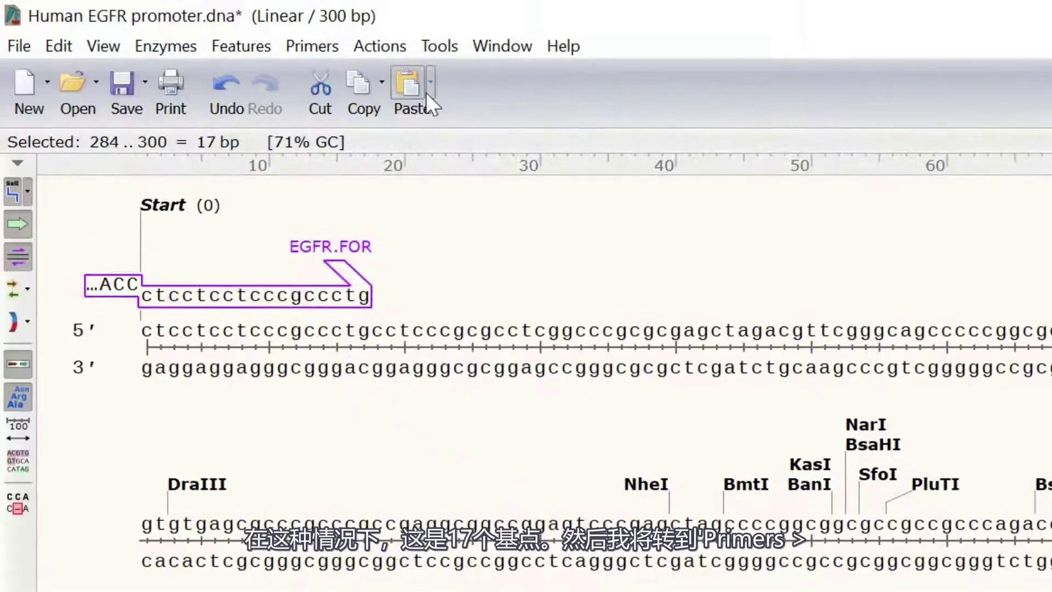
left_click(323, 45)
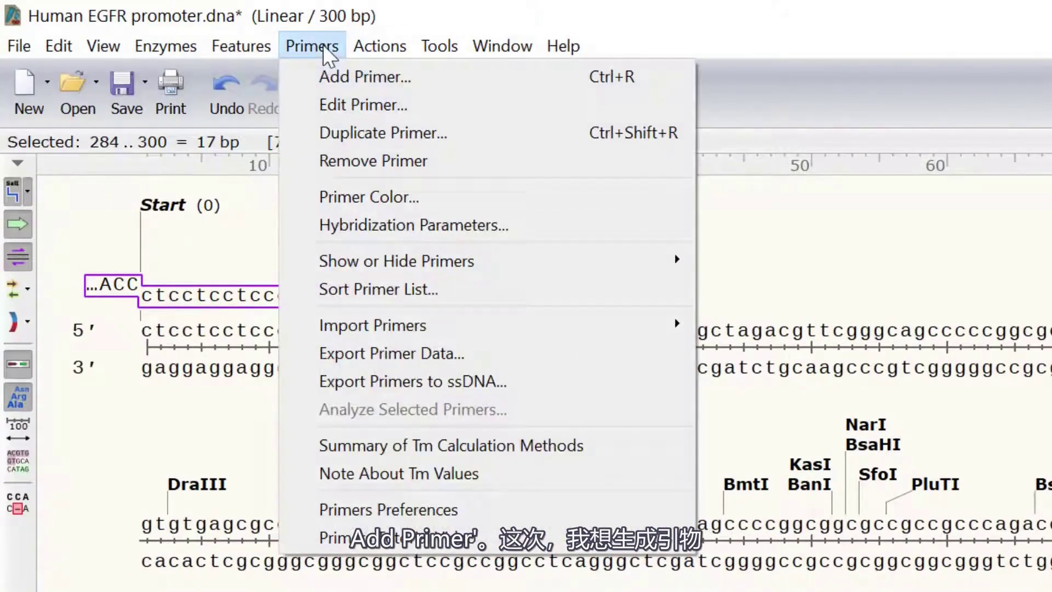
left_click(405, 76)
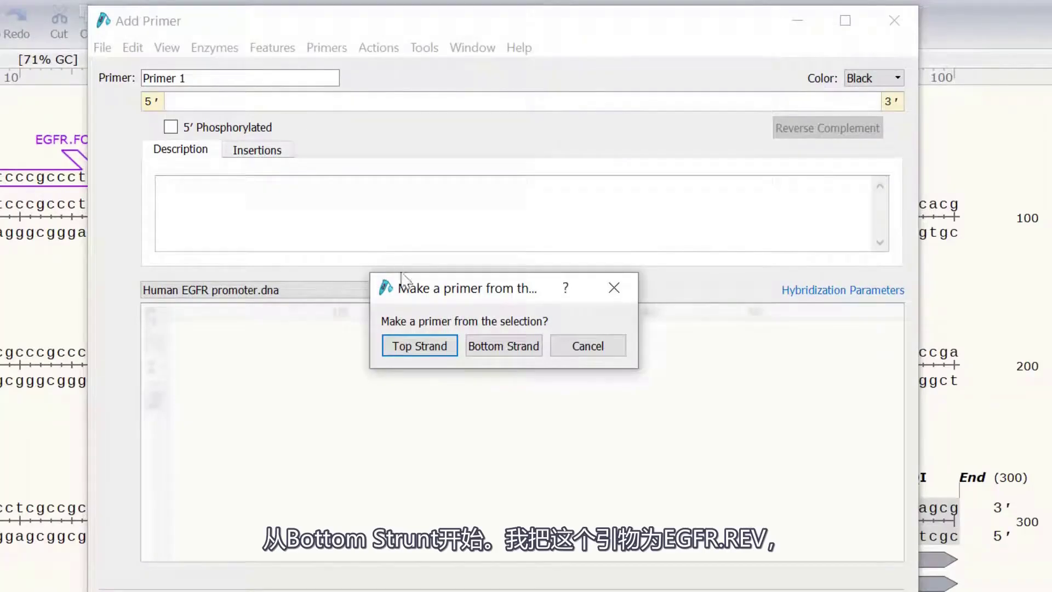
left_click(486, 344)
Name the bottom-strand primer EGFR.REV and describe it as "Primer to add XhoI site".
type("EGF")
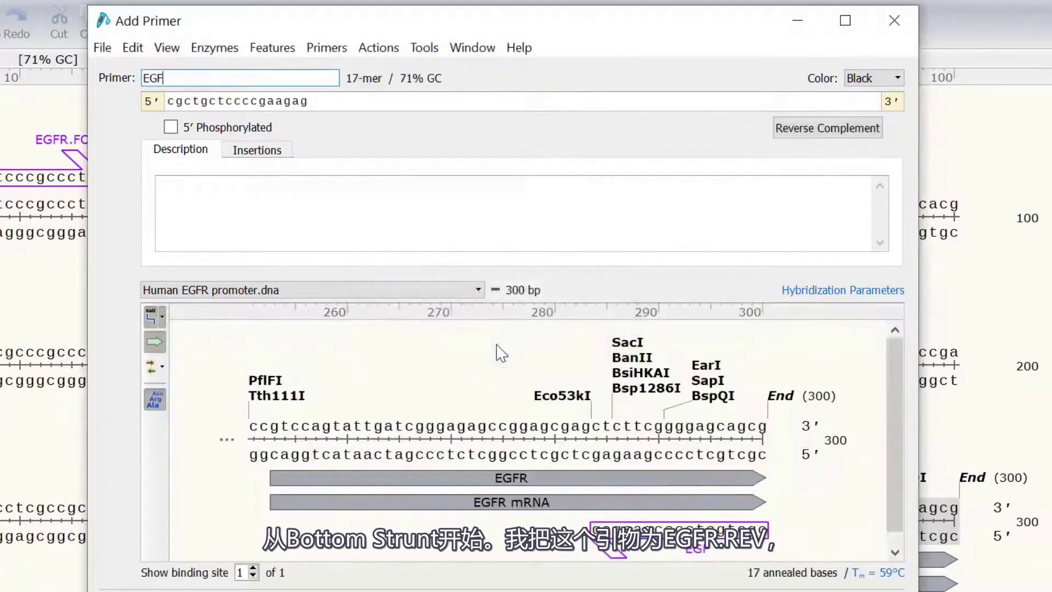
type("R.REV")
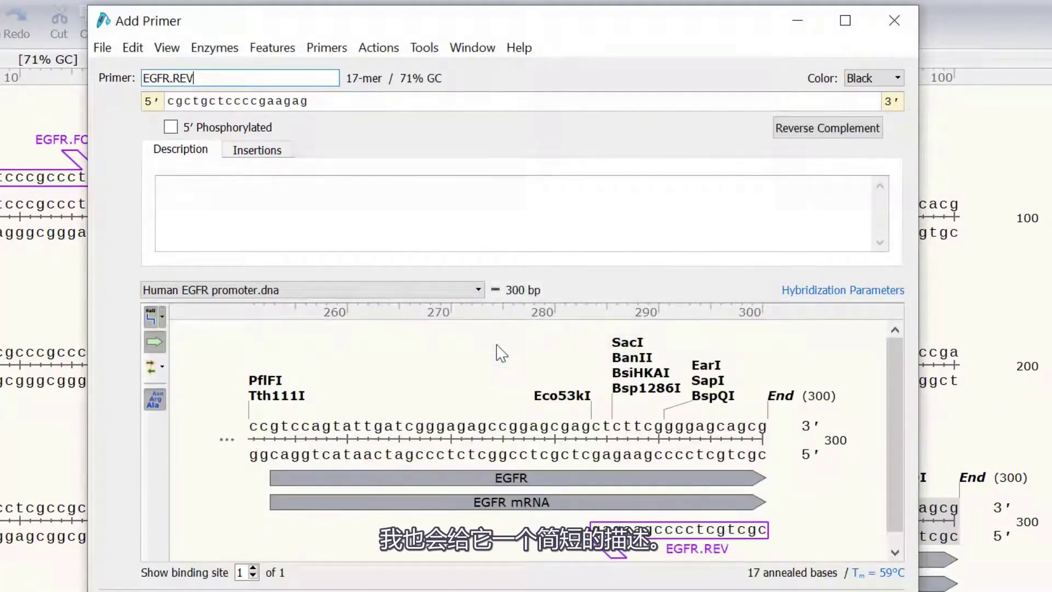
left_click(396, 221)
type("Primer to add Xho")
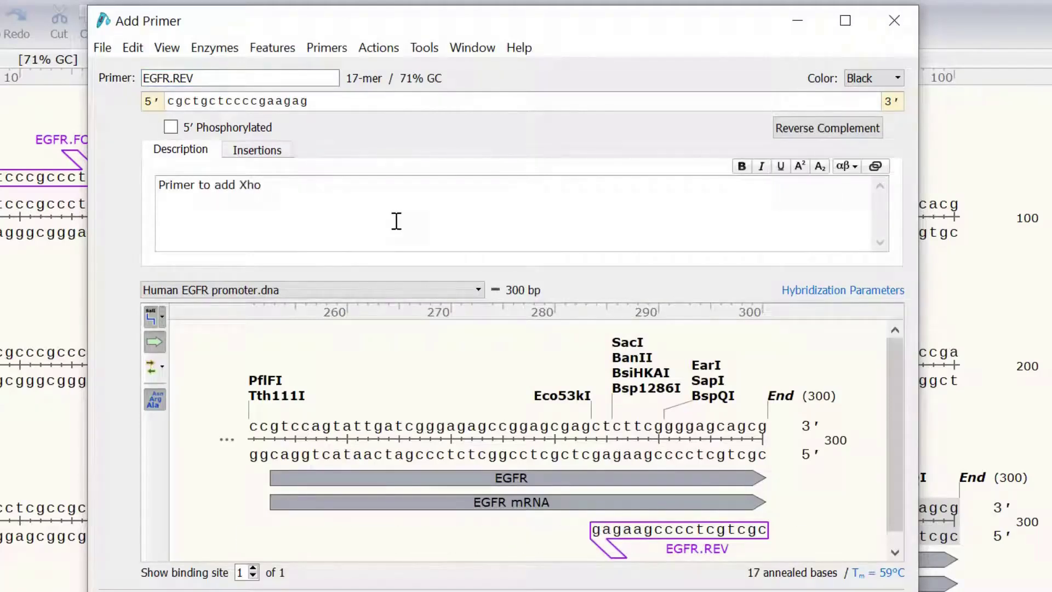
type("I site")
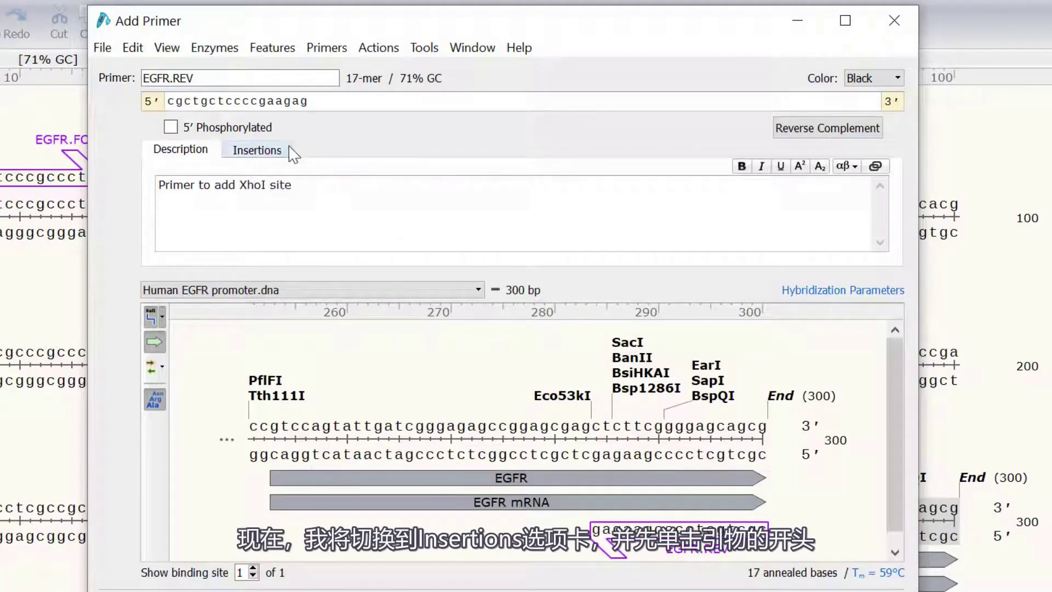
Insert the XhoI restriction site CTCGAG at the 5′ end of the EGFR.REV primer.
left_click(257, 150)
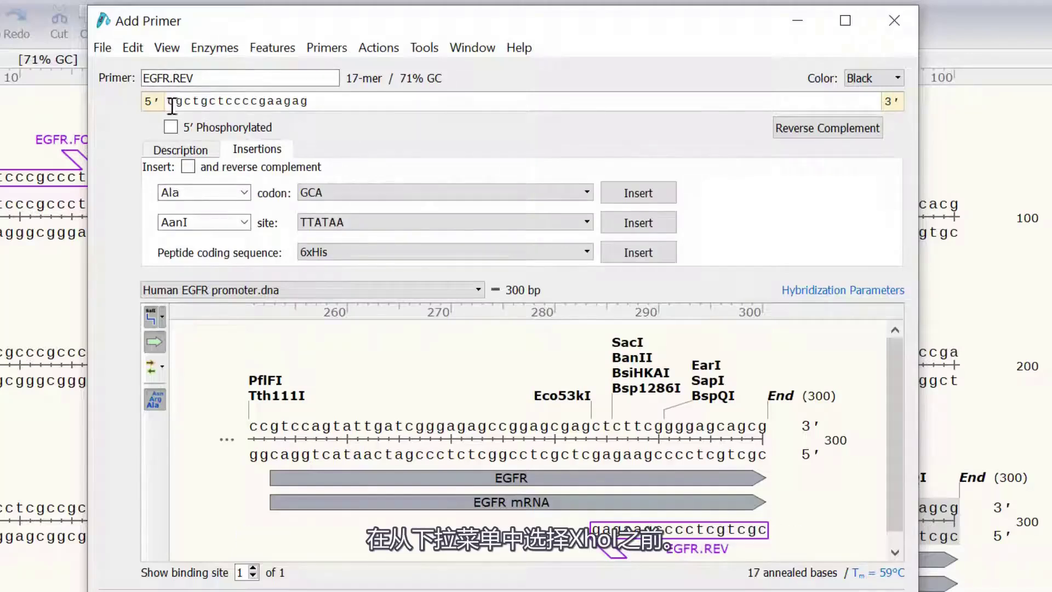
double_click(226, 222)
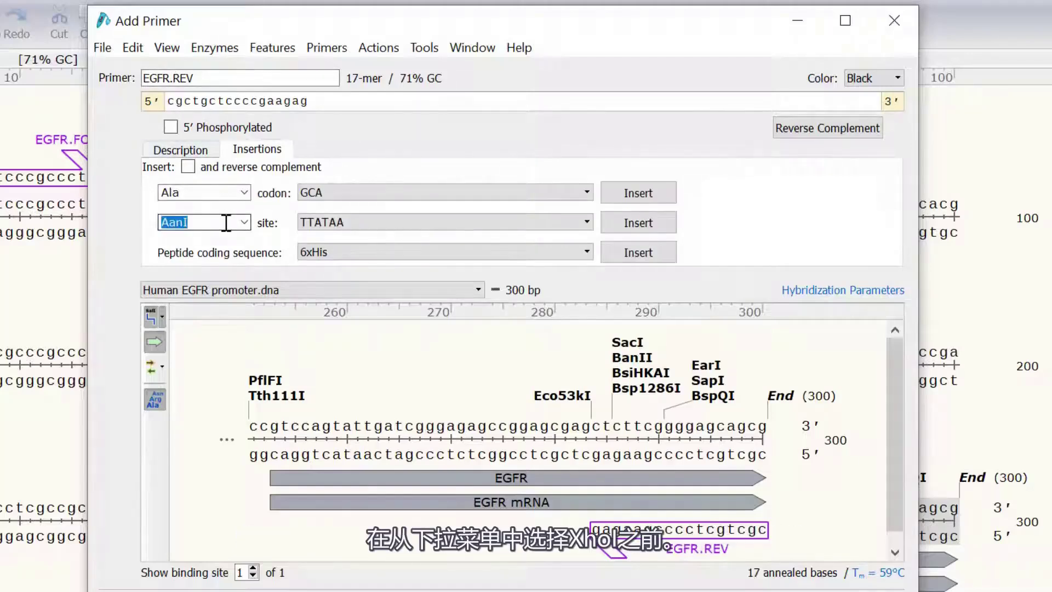
type("XhoI")
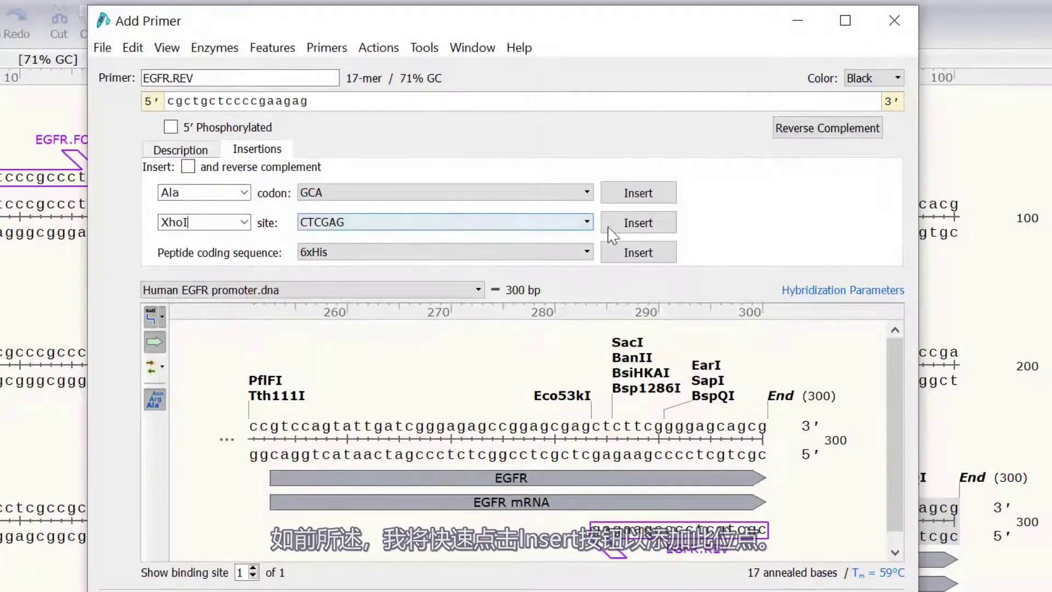
left_click(638, 223)
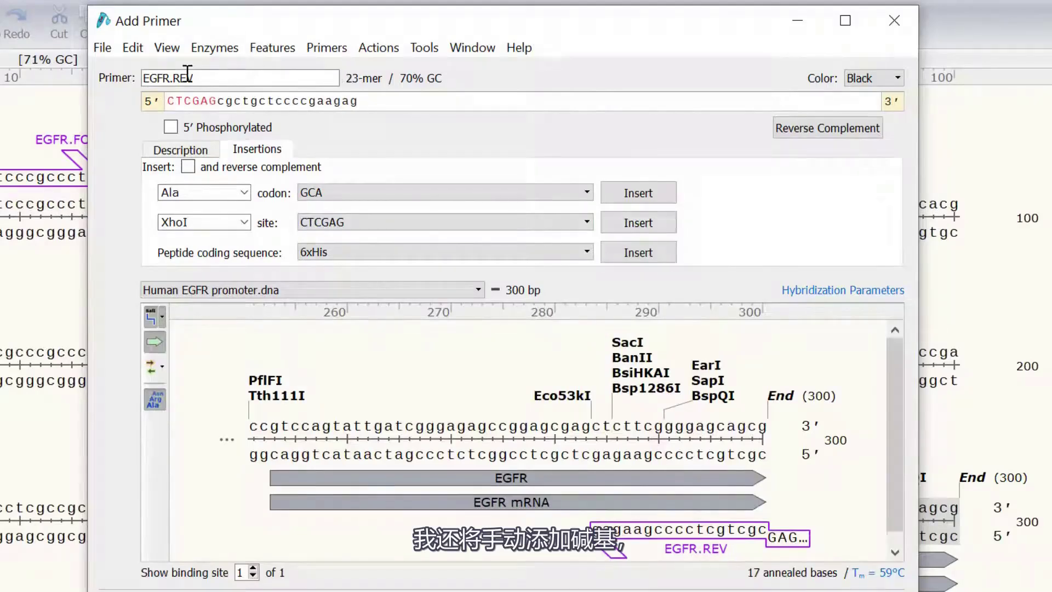
Add the bases TAAGCA before the XhoI site at the primer's 5′ end and add EGFR.REV to the template.
left_click(168, 101)
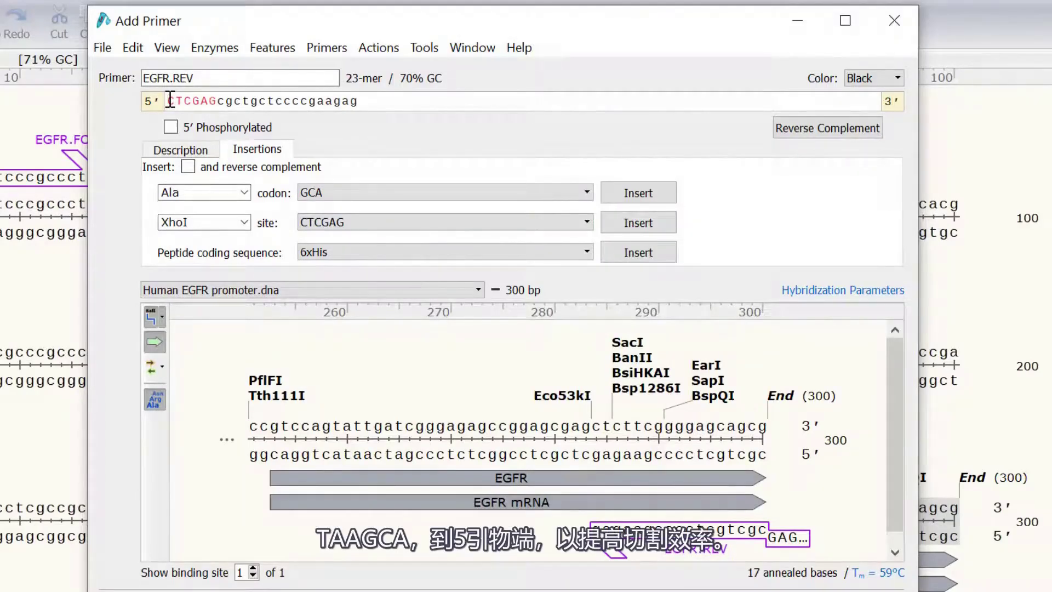
type("TAAGCA")
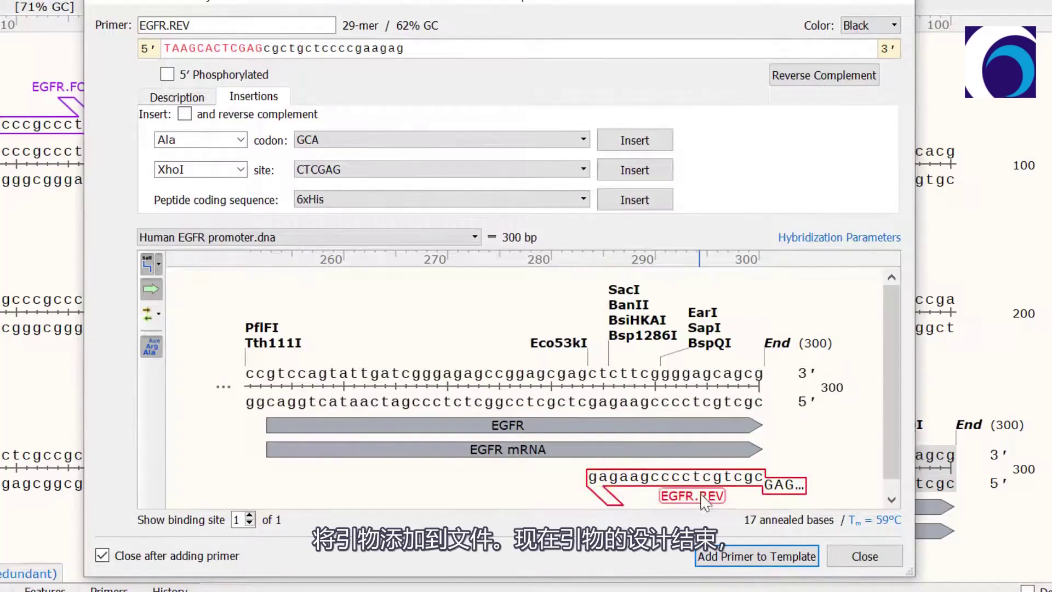
left_click(729, 555)
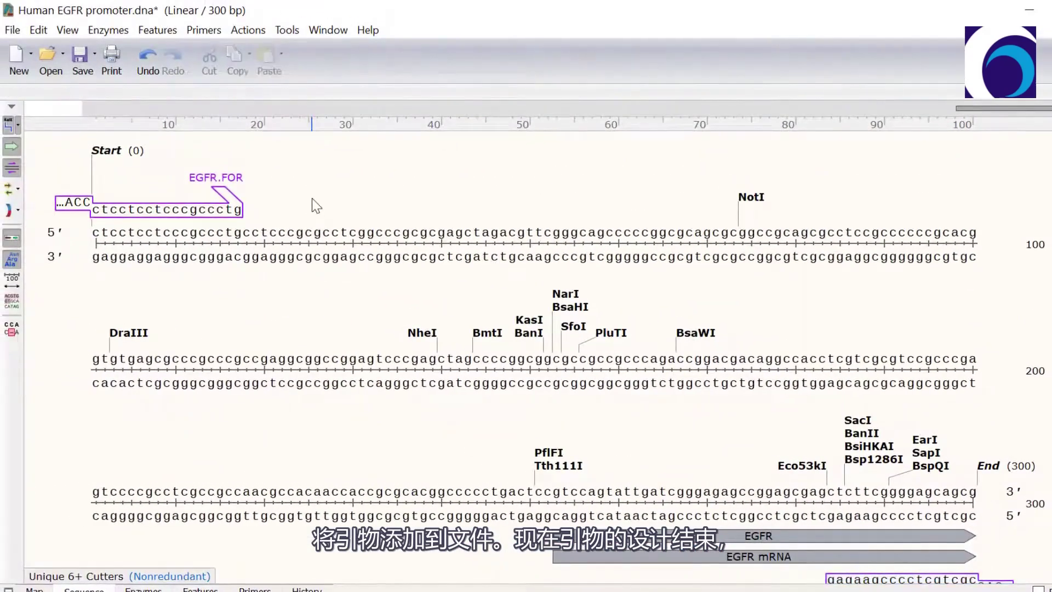
Start a PCR simulation on the Human EGFR promoter with EGFR.FOR as primer 1 and EGFR.REV as primer 2.
scroll(315, 206, "down", 1)
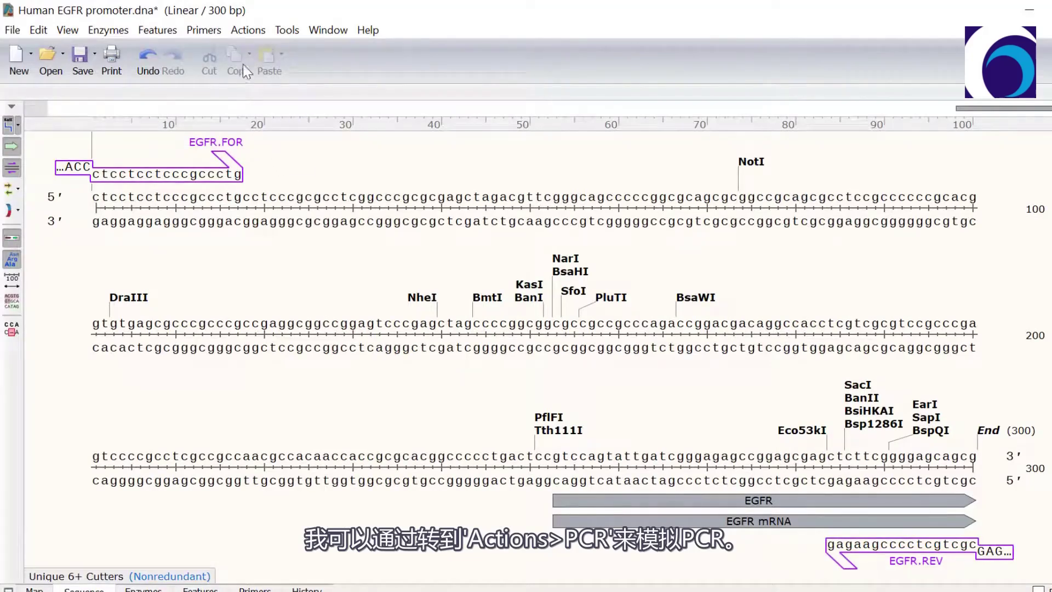
left_click(245, 30)
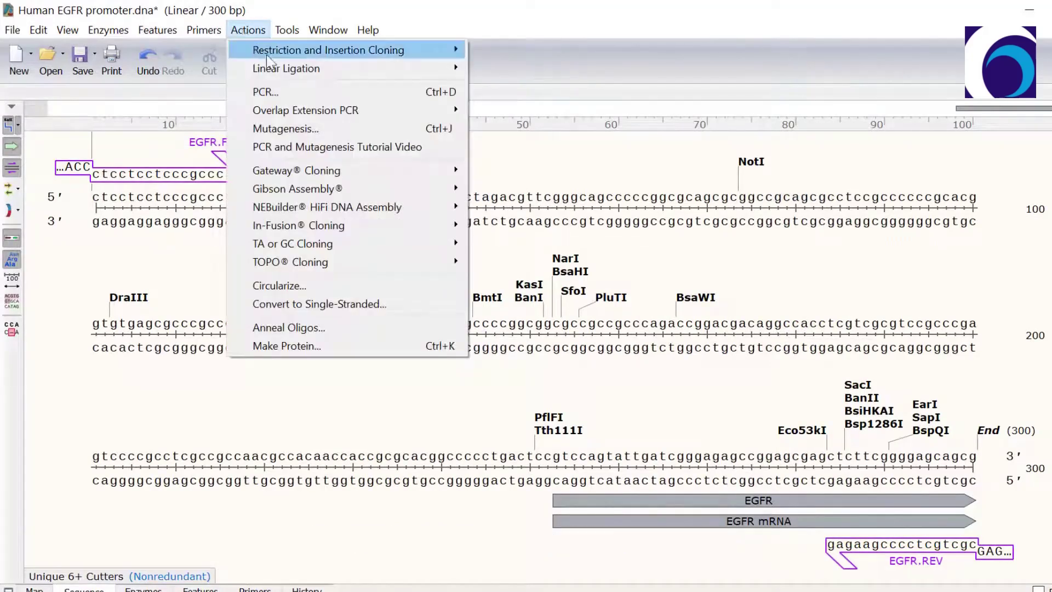
left_click(399, 97)
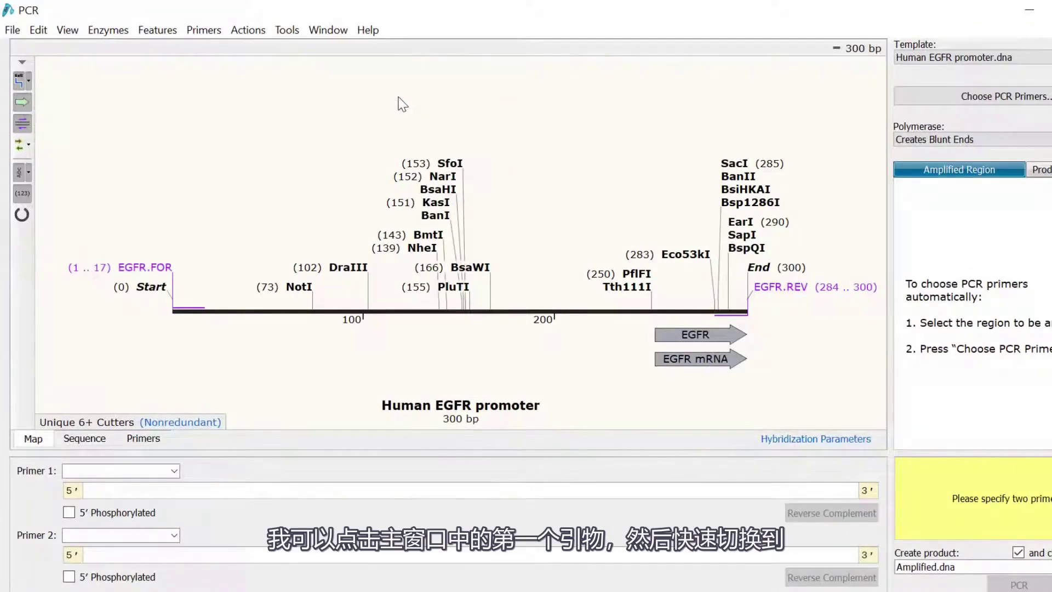
left_click(158, 269)
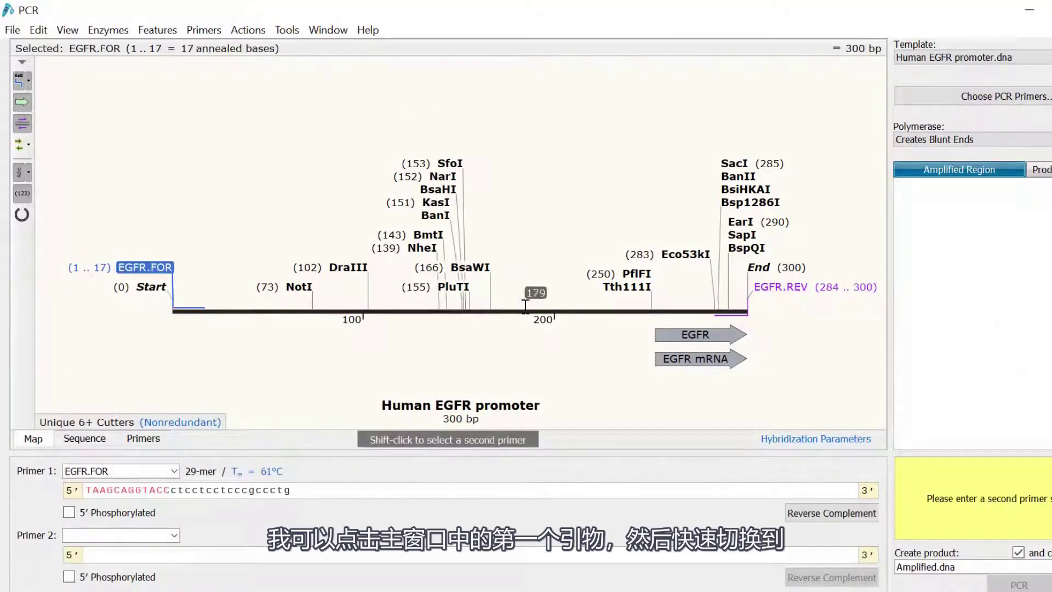
left_click(791, 287, "shift")
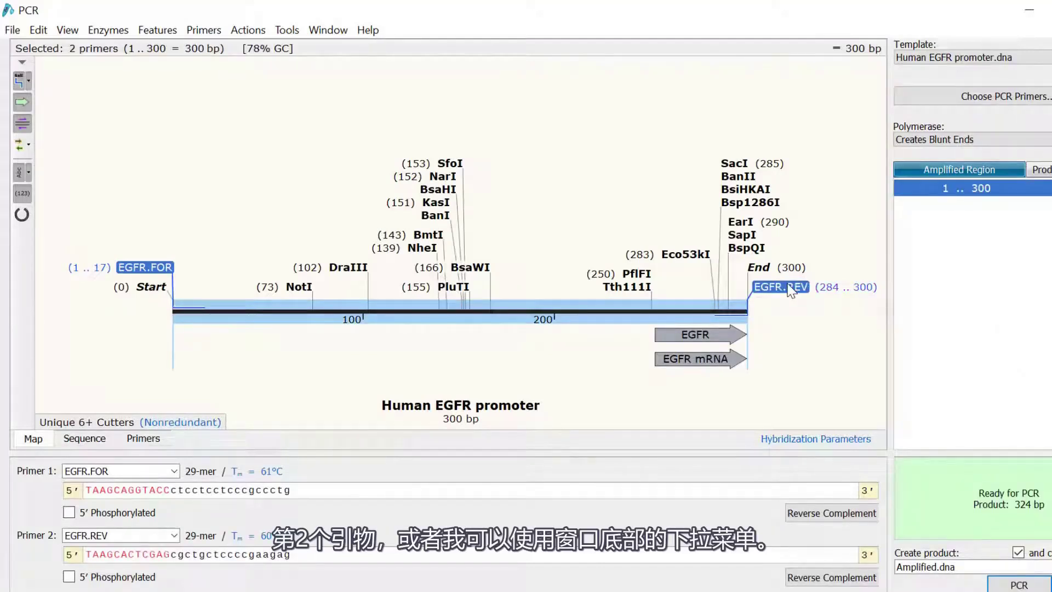
left_click(174, 472)
left_click(179, 480)
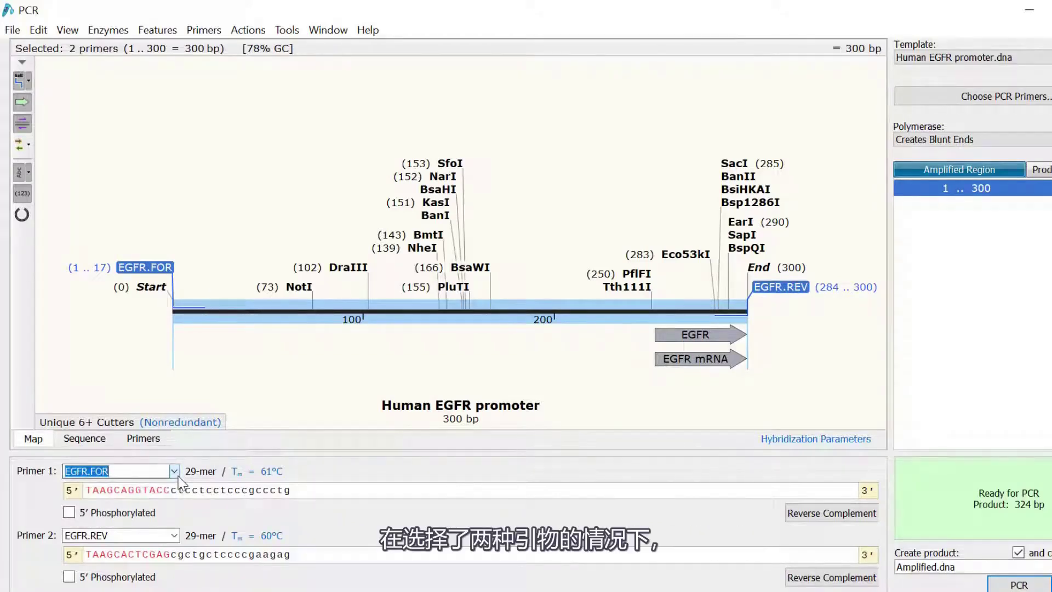
Name the PCR product "EGFR Promoter PCR" and run the simulated amplification.
double_click(918, 565)
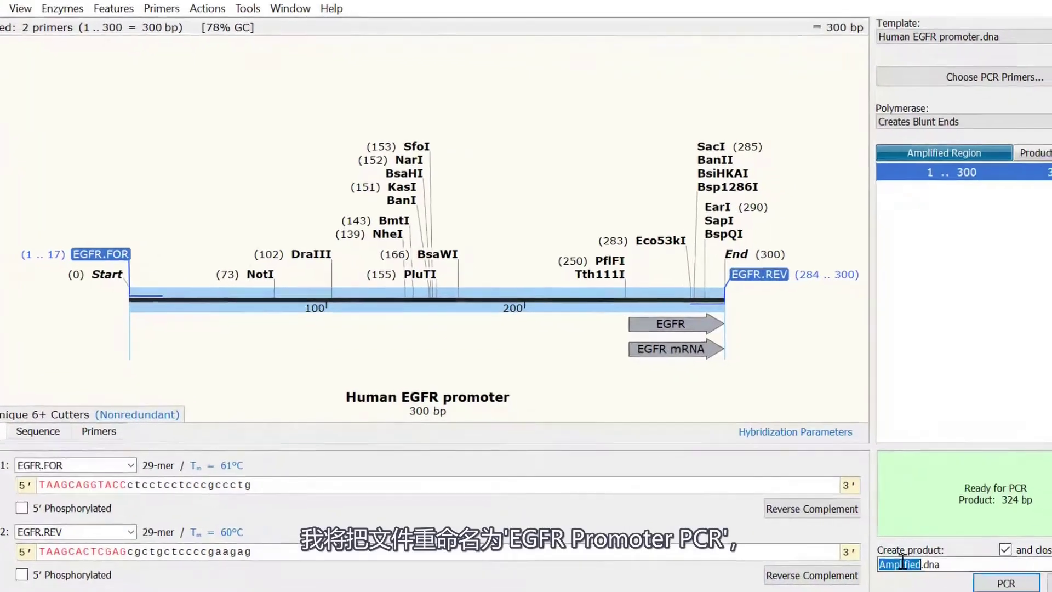
type("EGFR Promoter PCR")
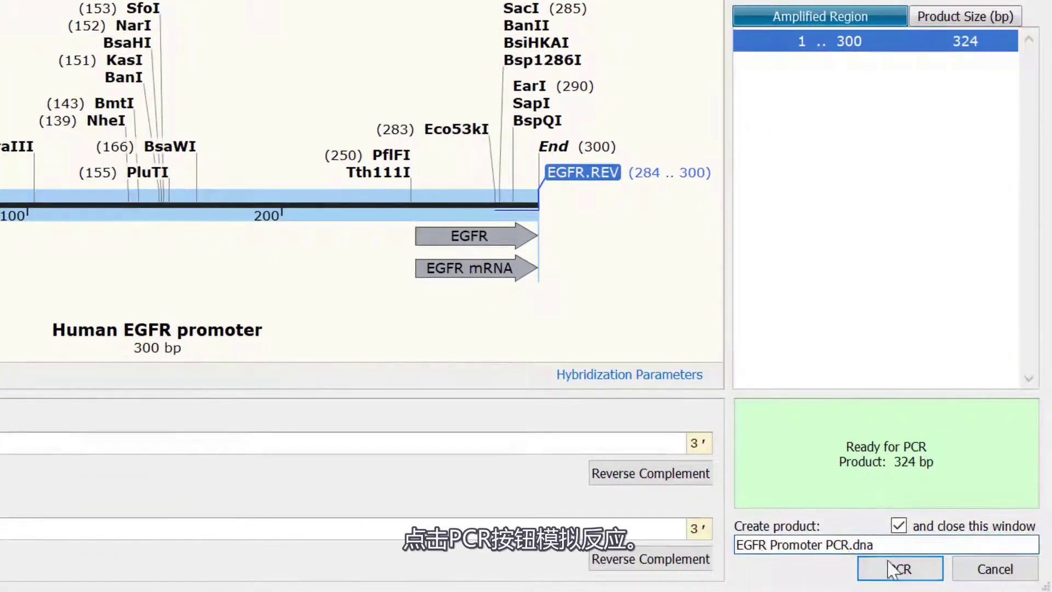
left_click(898, 568)
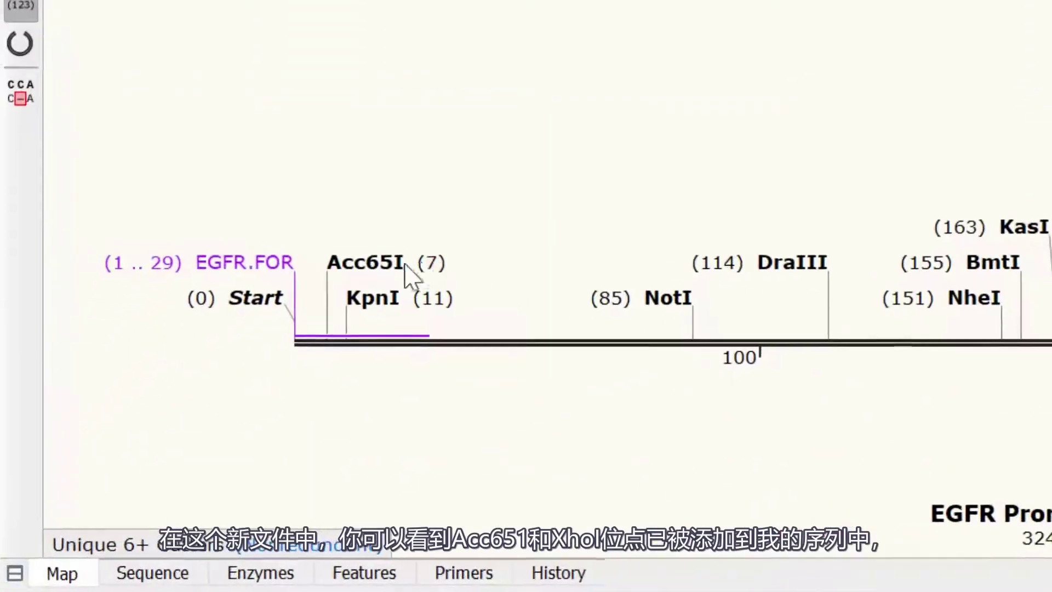
Examine the added Acc65I and XhoI sites on the product map, along with the product's history and primer list.
left_click(148, 415)
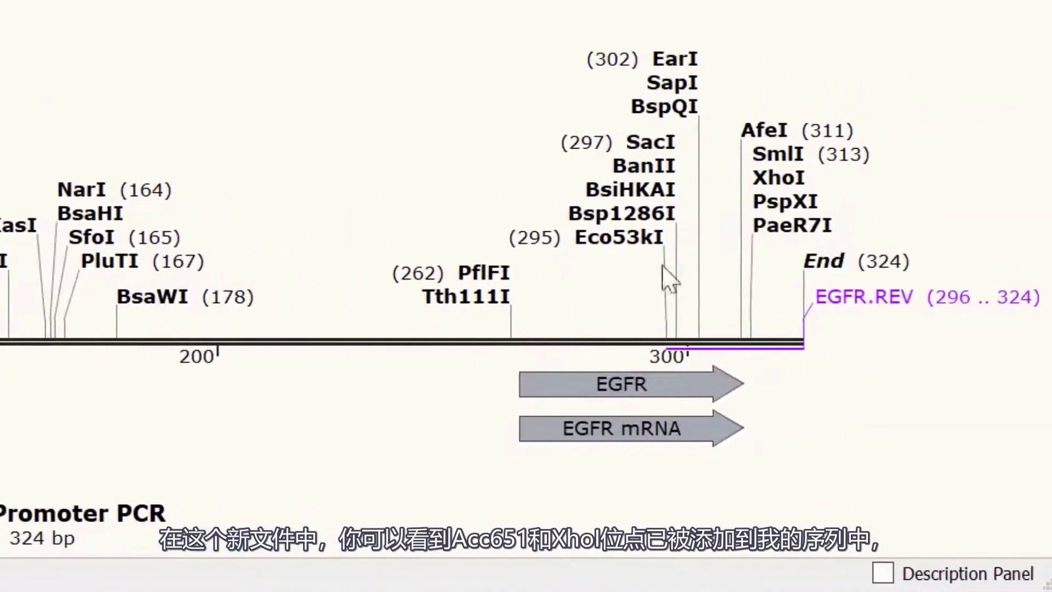
left_click(794, 189)
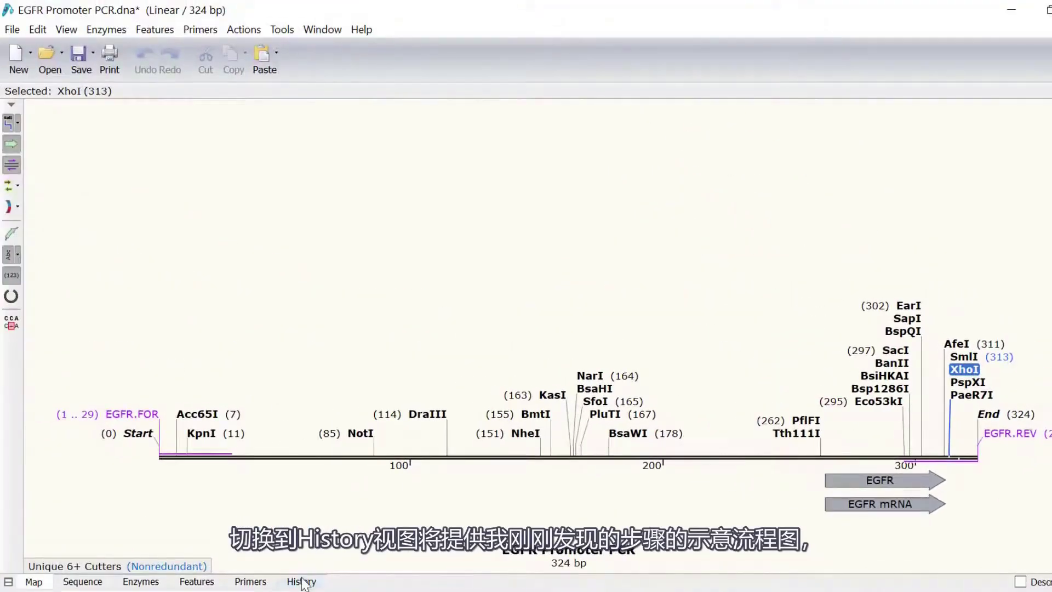
left_click(303, 581)
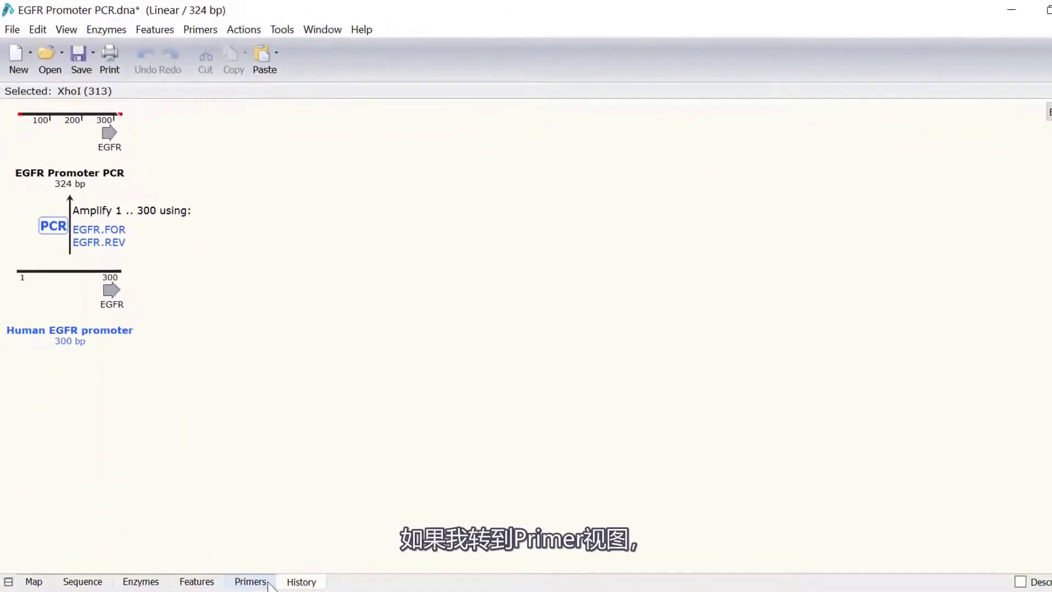
left_click(267, 583)
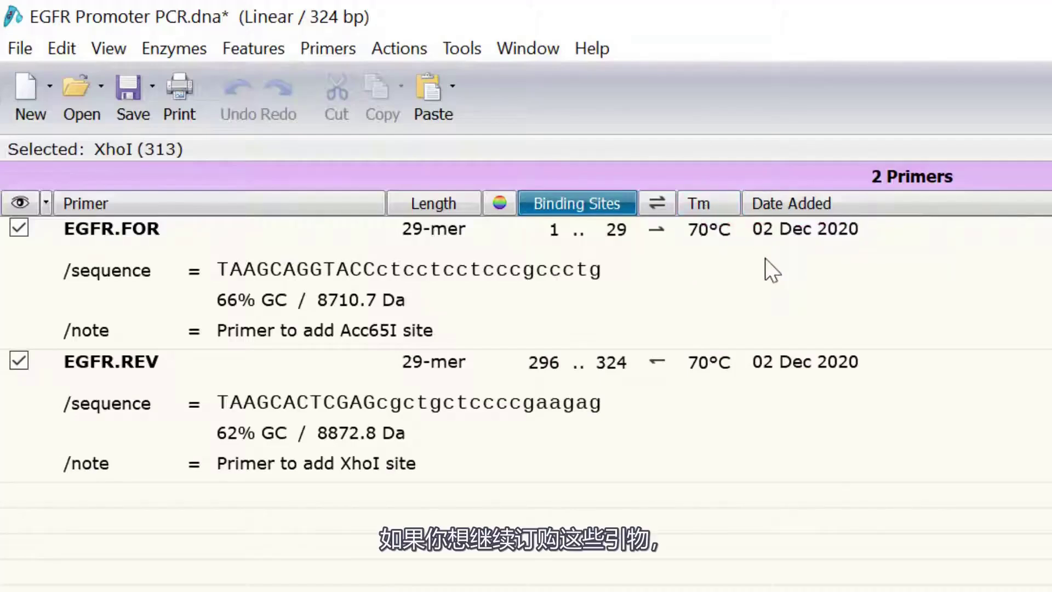
Export the primer data for EGFR.FOR and EGFR.REV, including only the primer name and sequence.
left_click(679, 233)
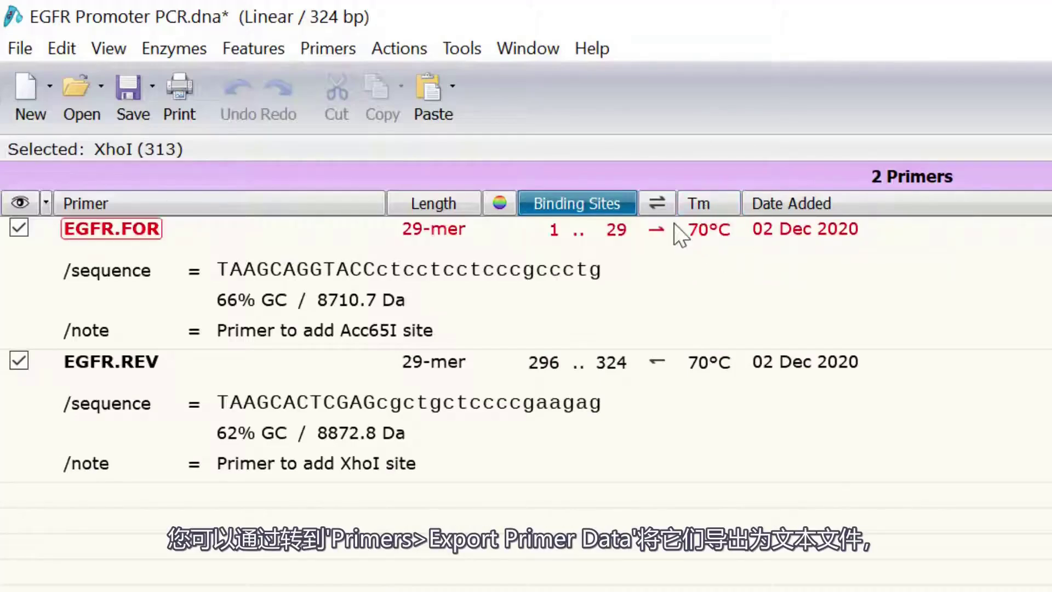
left_click(353, 44)
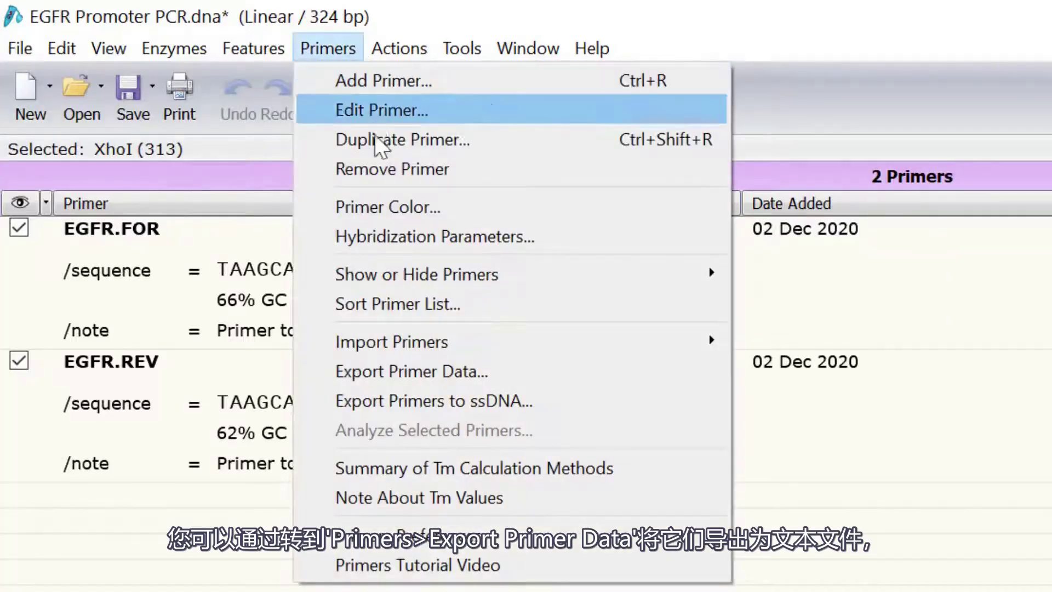
left_click(499, 362)
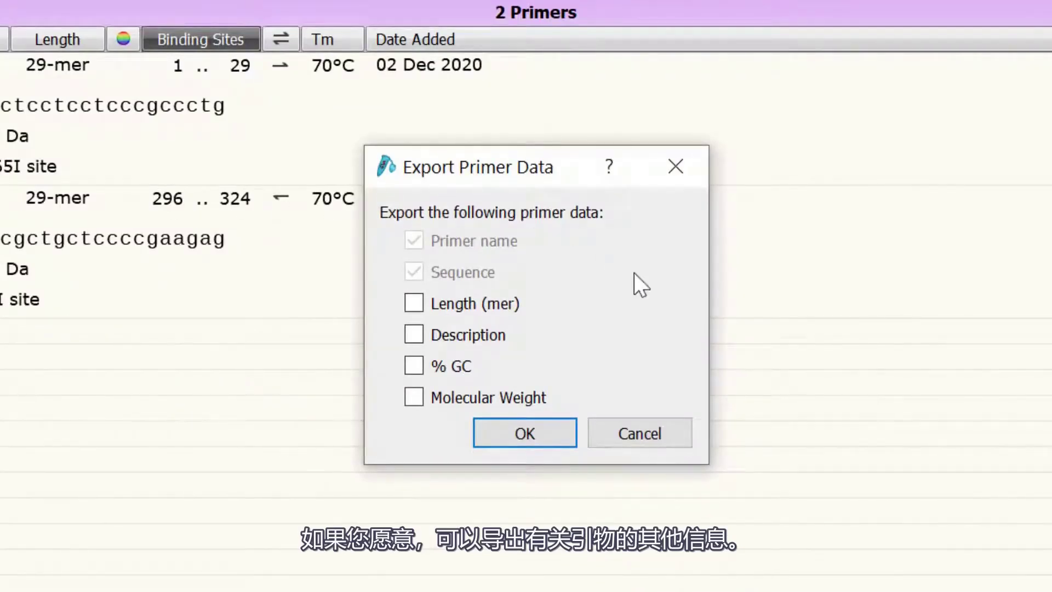
left_click(552, 446)
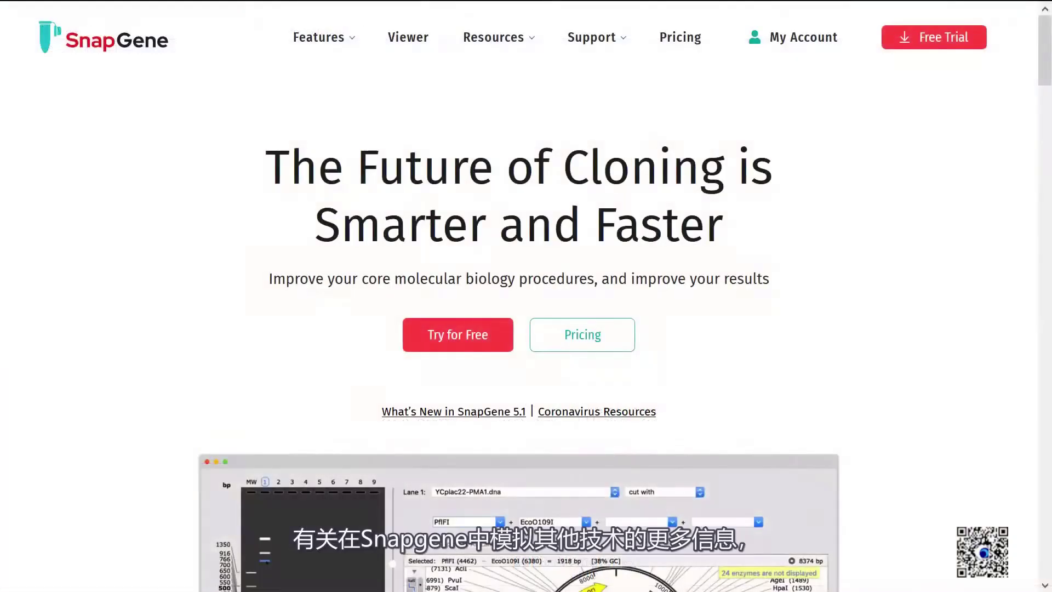
scroll(526, 296, "down", 5)
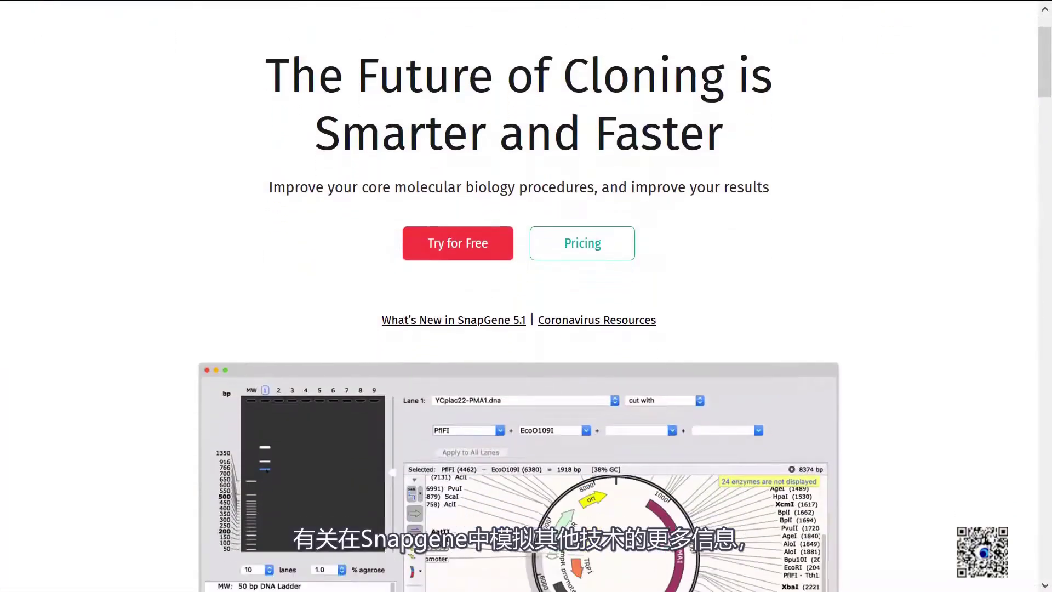
scroll(526, 296, "down", 6)
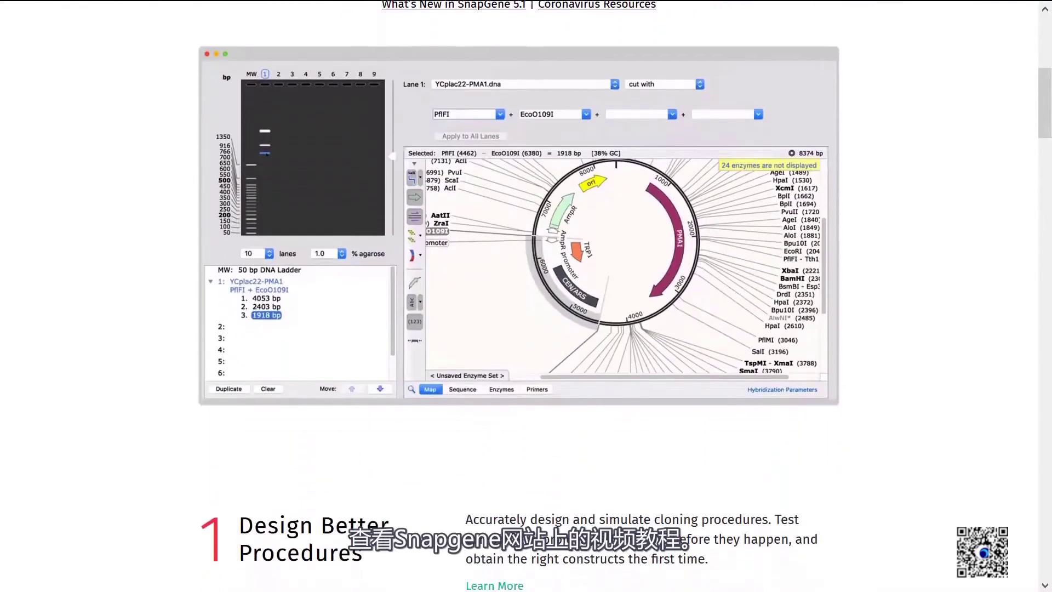
scroll(526, 296, "down", 12)
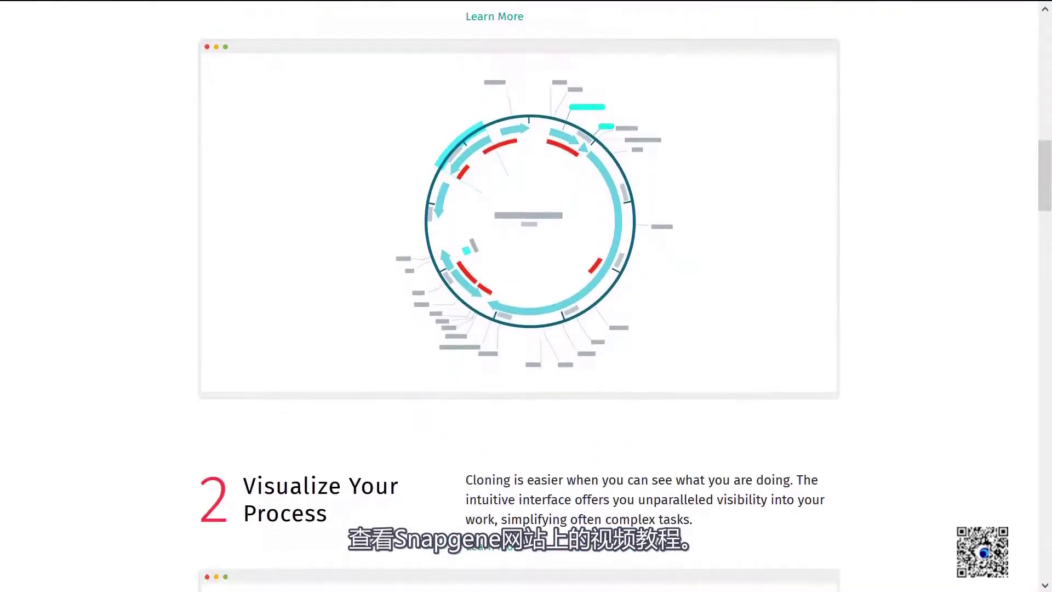
scroll(526, 296, "down", 3)
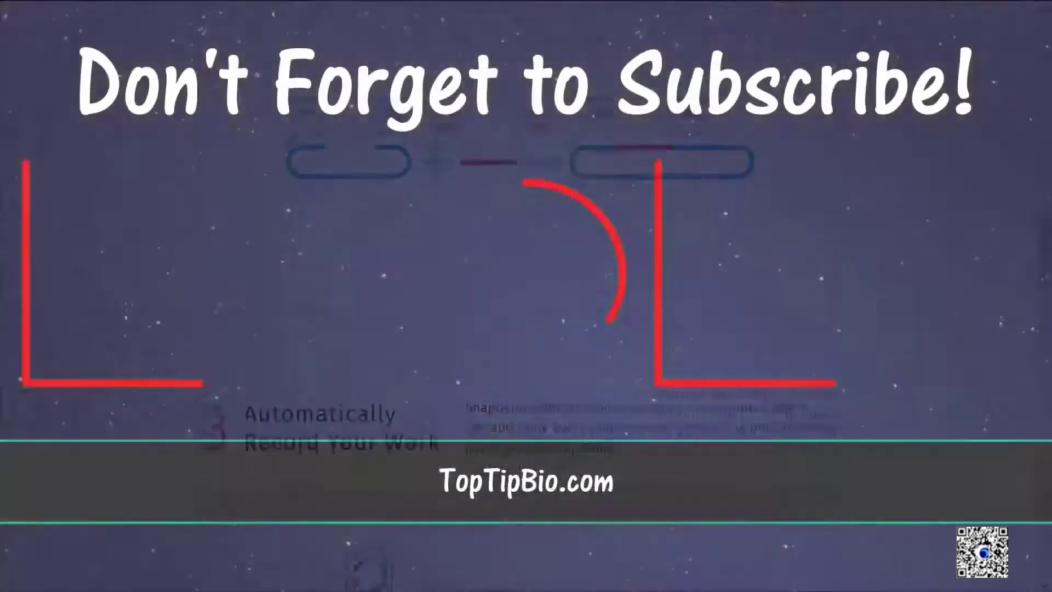